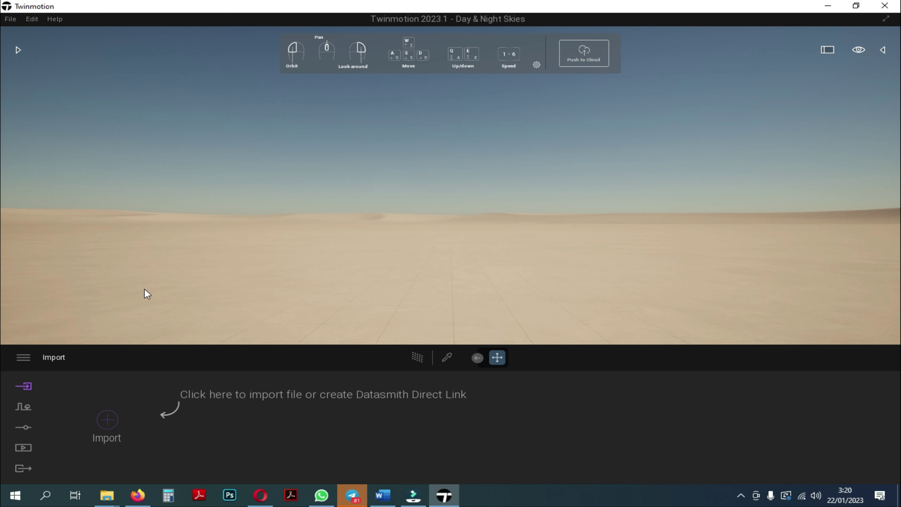
- Turn the Path Tracer on in Renderer settings and show the saved Media images
click(27, 427)
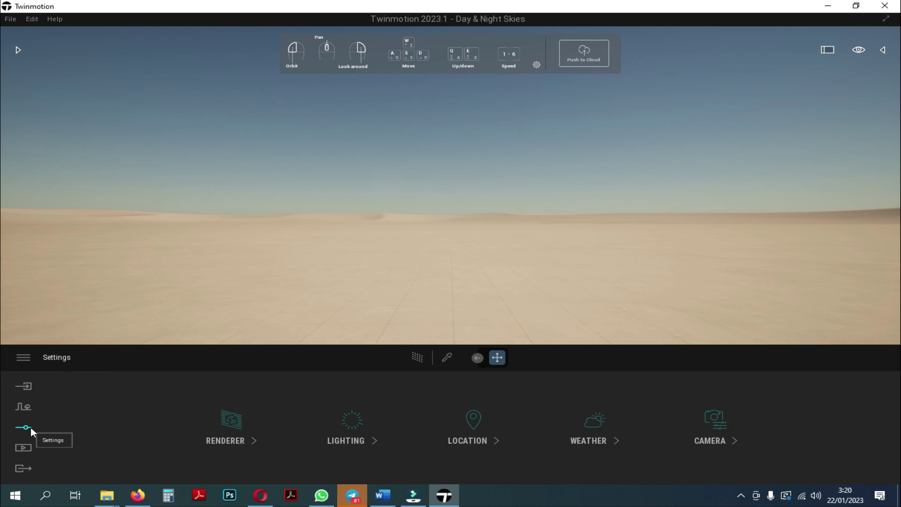
click(232, 426)
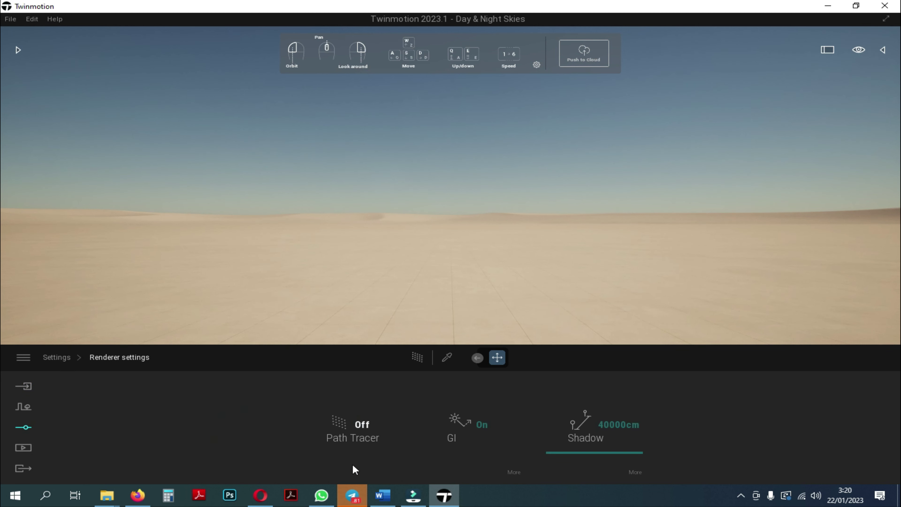
click(364, 424)
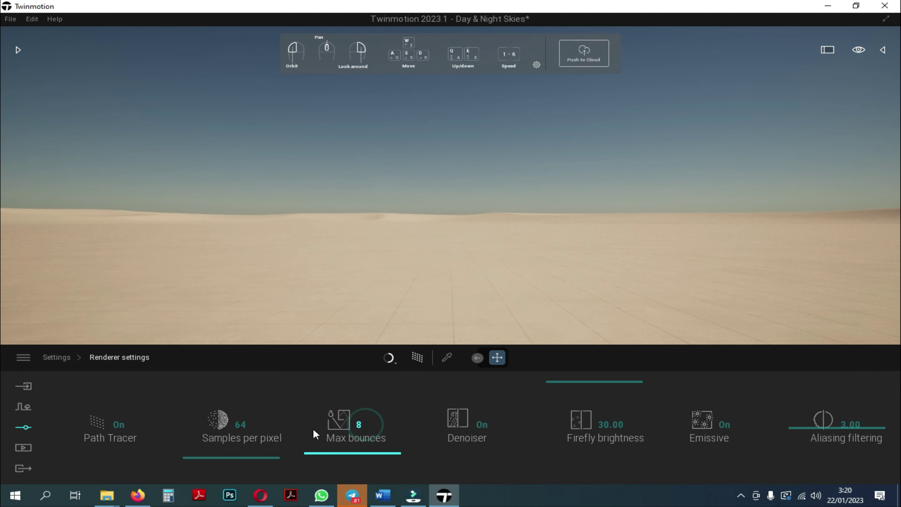
click(19, 448)
click(180, 422)
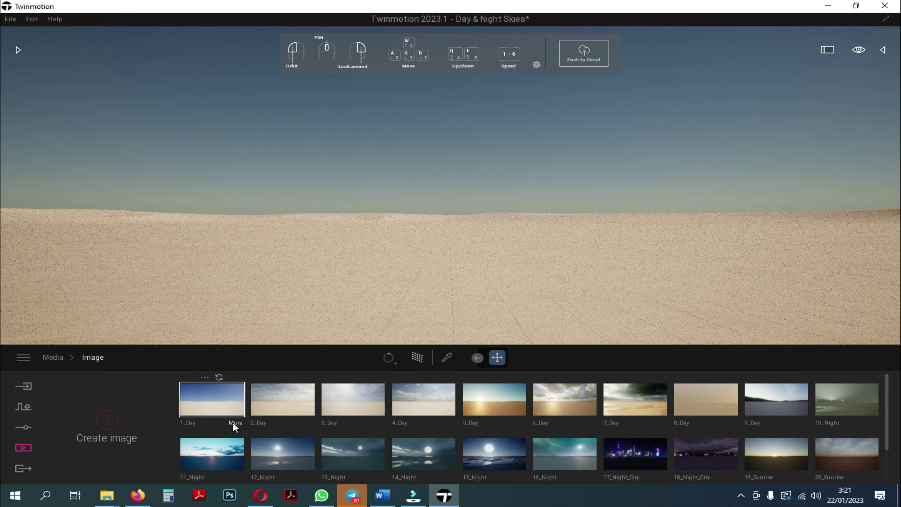
- Open the 1_Day image and toggle the Path Tracer on and off, leaving it off
click(235, 422)
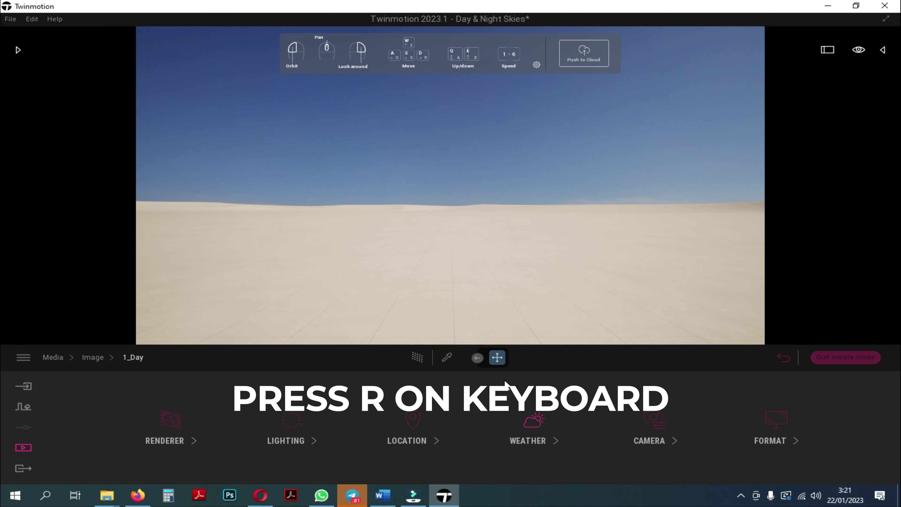
key(r)
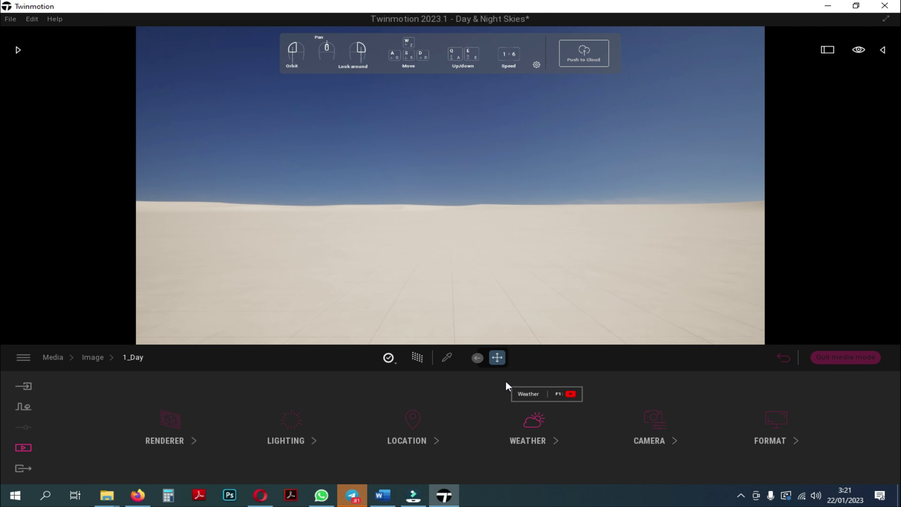
key(r)
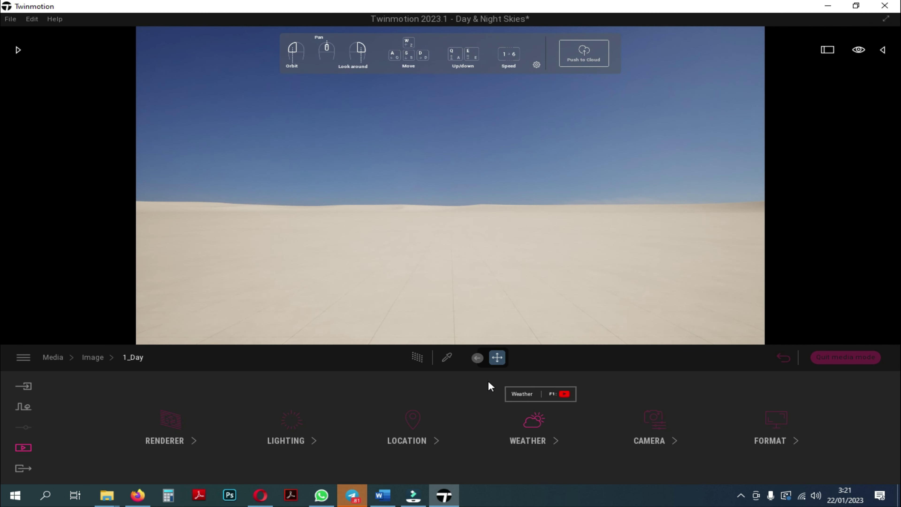
click(417, 360)
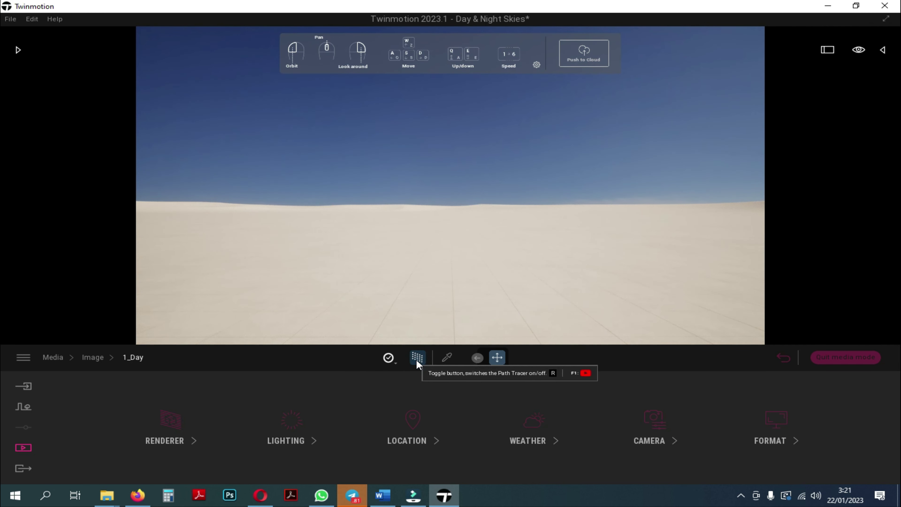
click(417, 359)
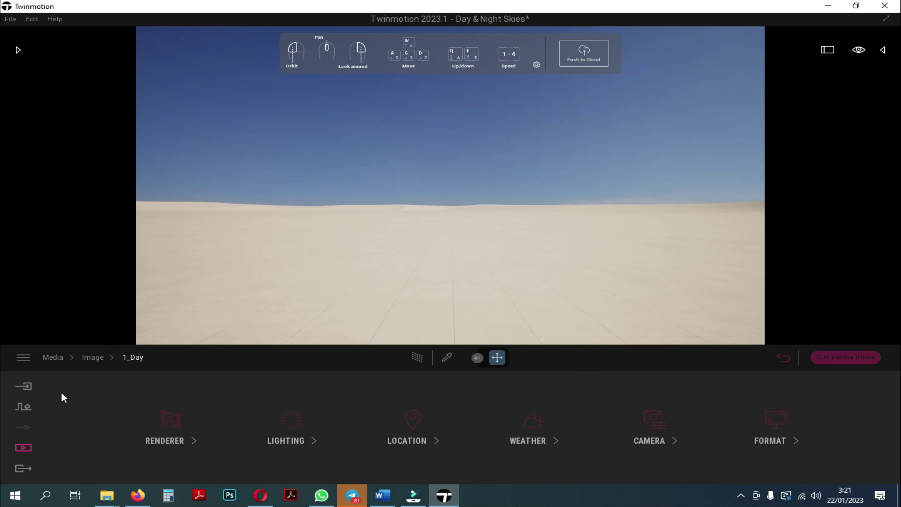
- Exit media mode and apply the High path-tracing preset (256 samples, 10 bounces)
click(53, 358)
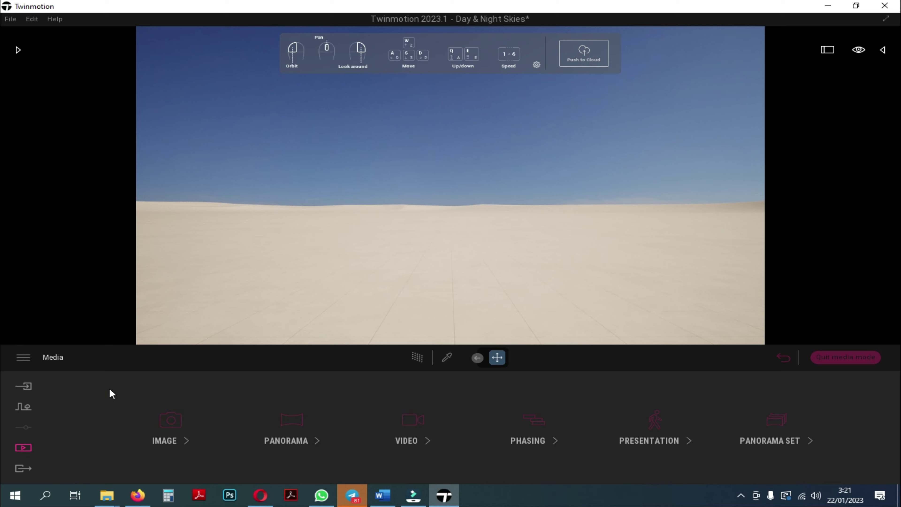
click(856, 357)
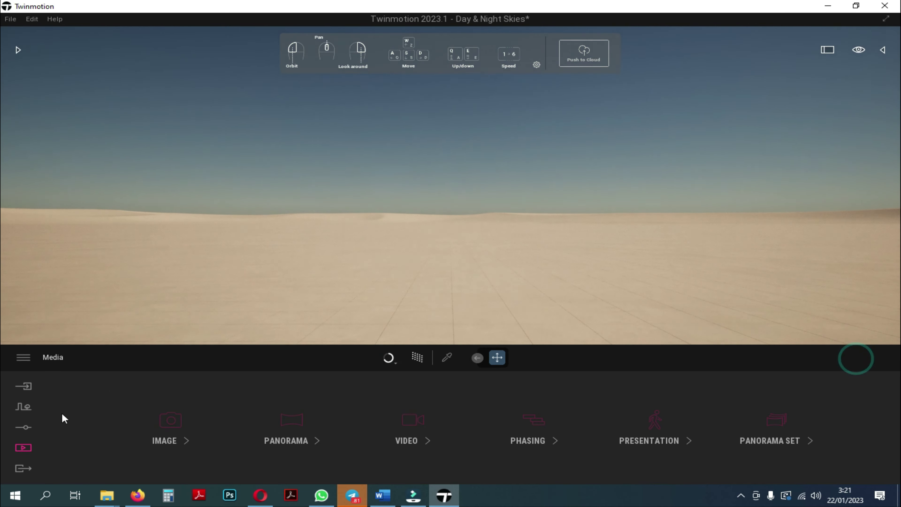
click(24, 430)
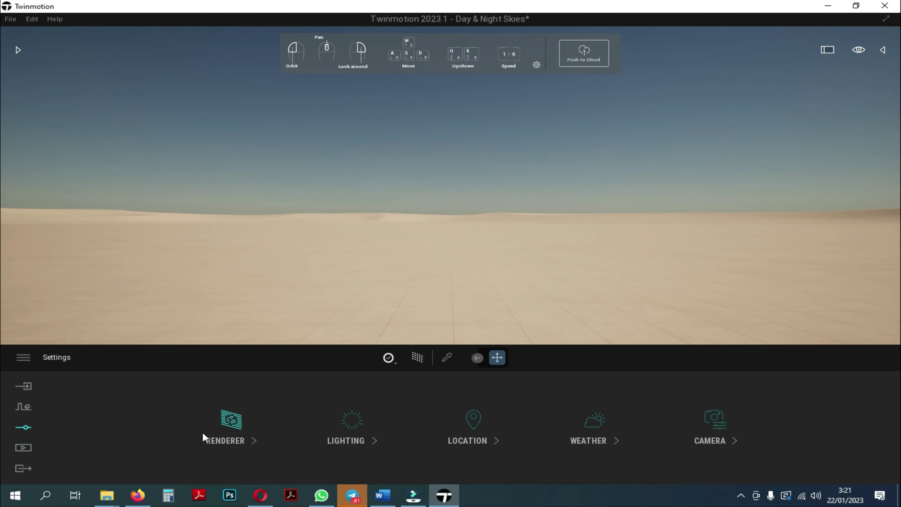
click(230, 428)
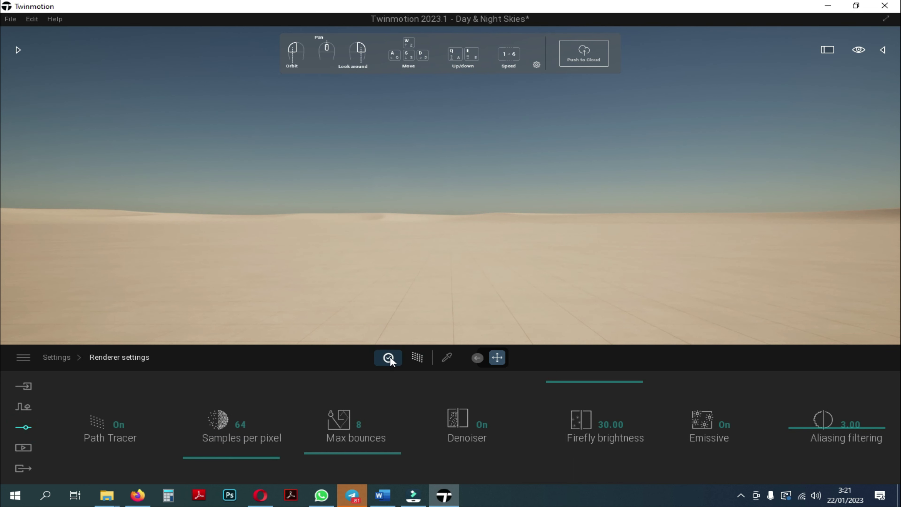
mouse_move(389, 356)
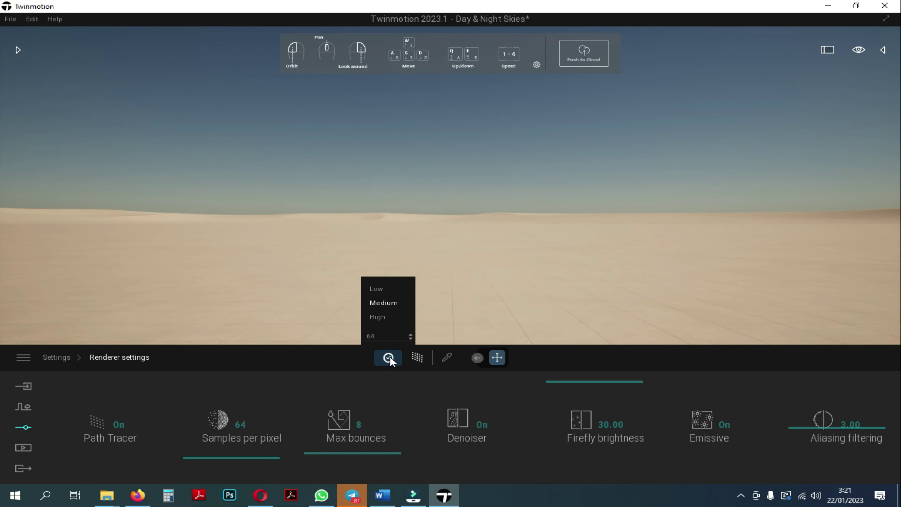
click(379, 317)
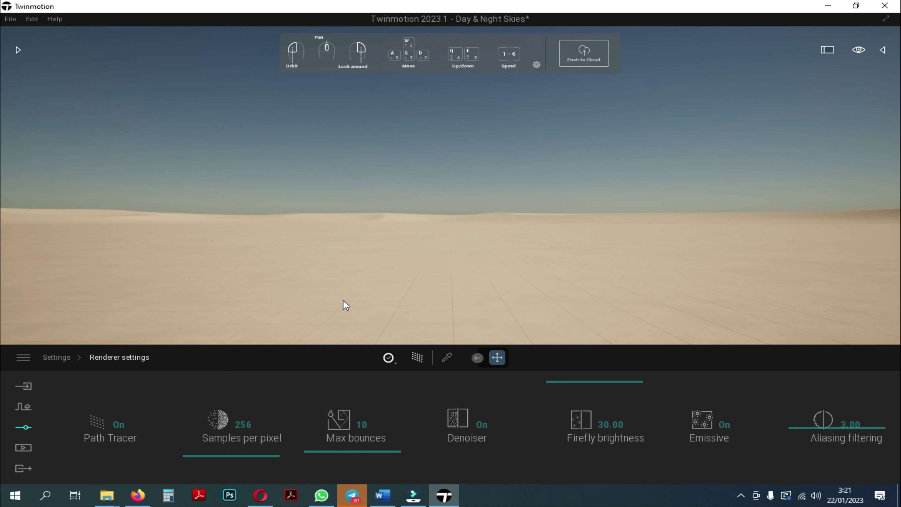
- Load the Lakehouse retreat demo scene from File > Demo scenes
click(10, 20)
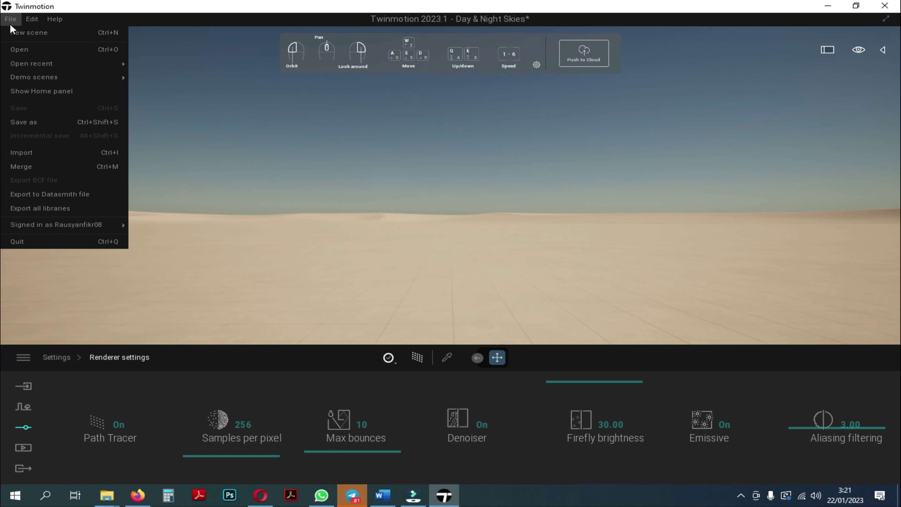
mouse_move(48, 80)
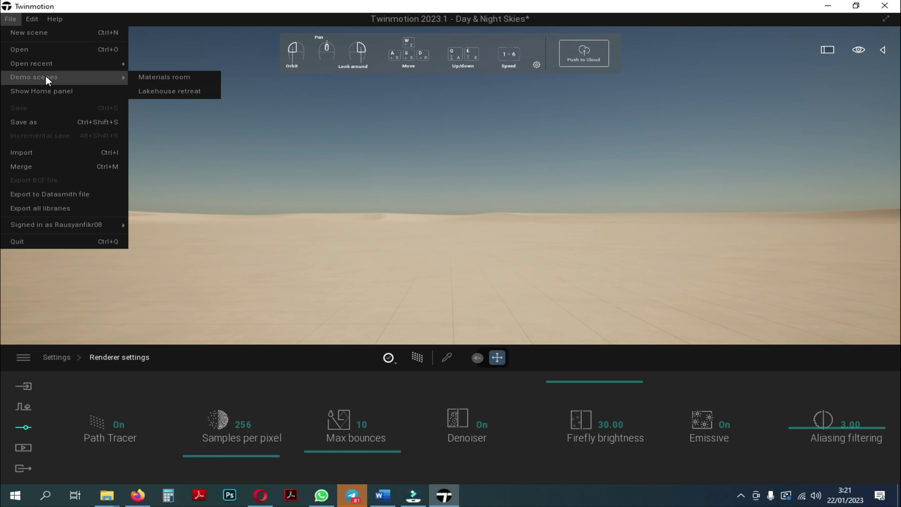
click(180, 91)
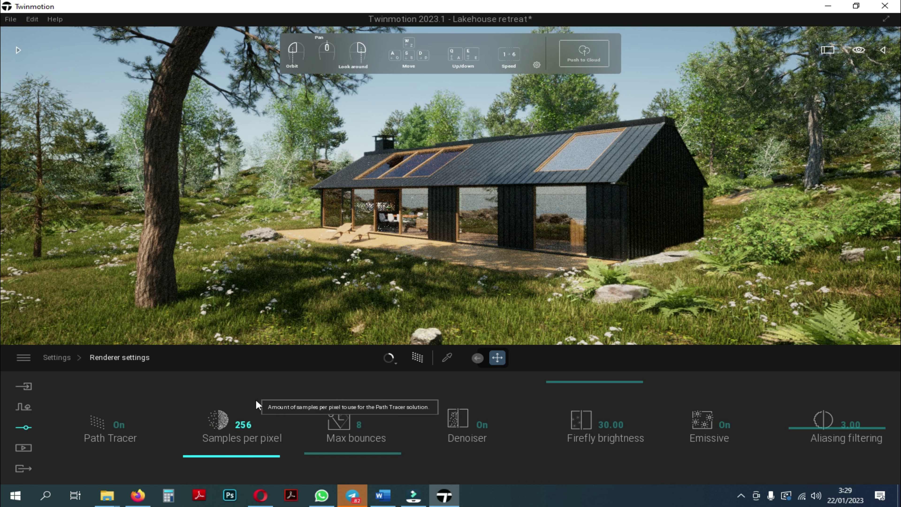
- Toggle the Path Tracer off and on, apply the Low preset, and start editing Samples per pixel
click(418, 358)
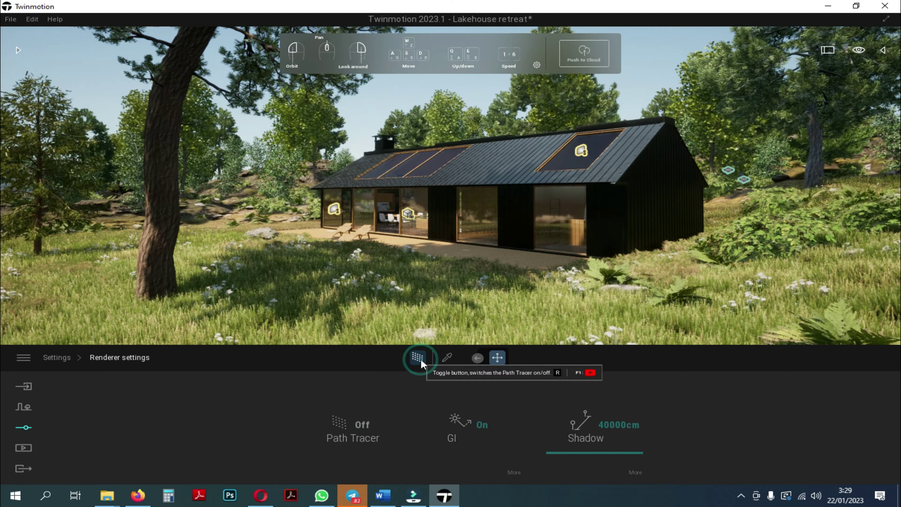
click(364, 427)
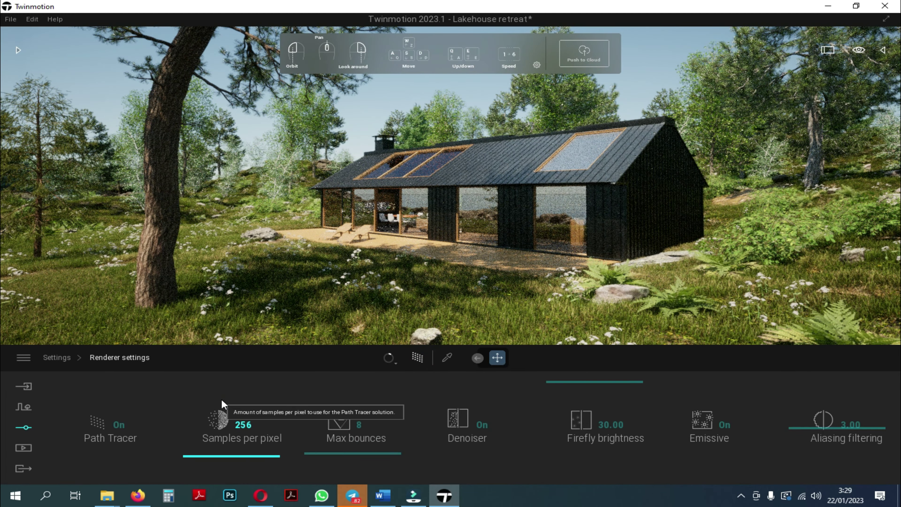
click(396, 362)
click(375, 289)
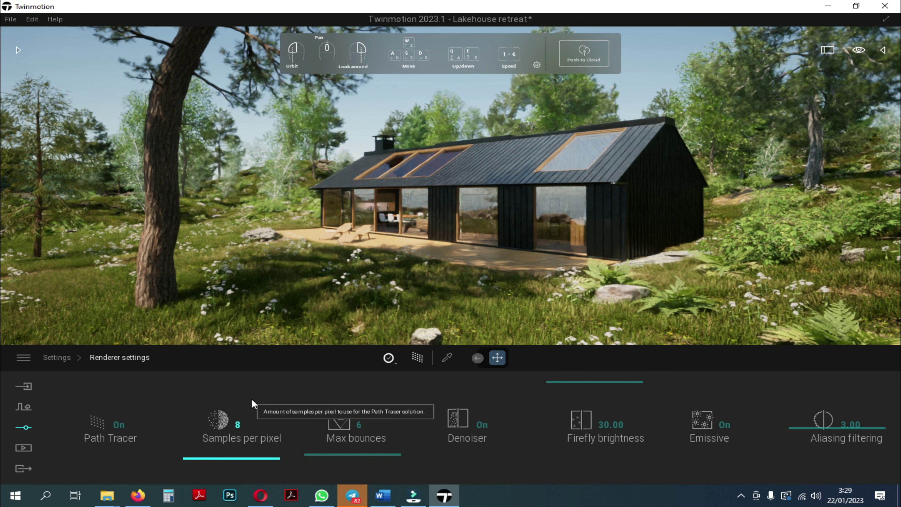
click(237, 423)
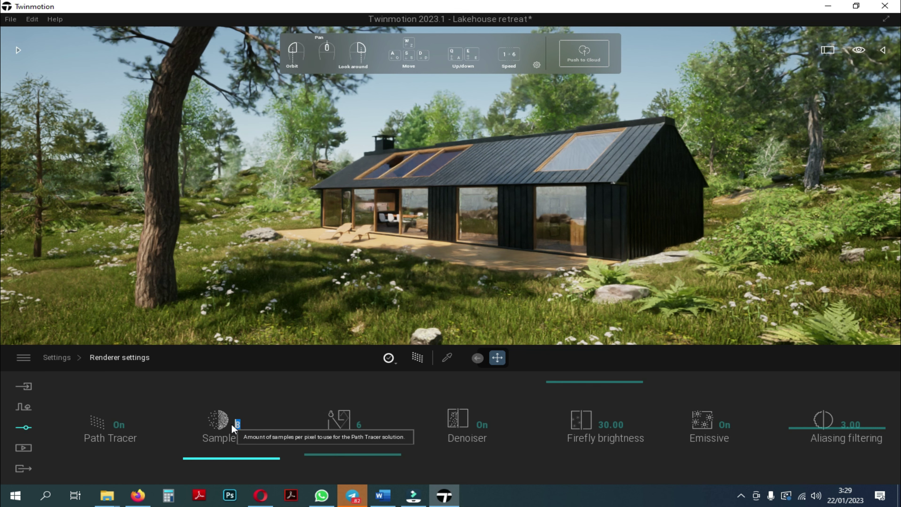
text(2)
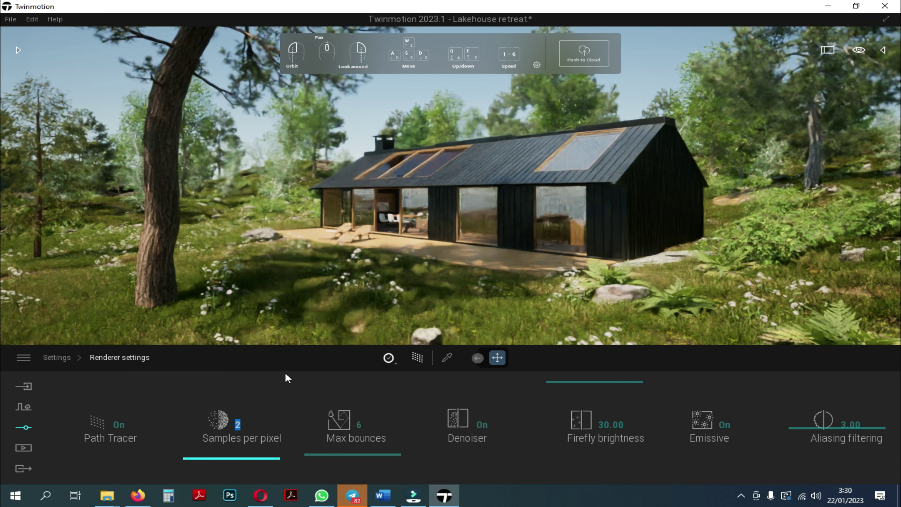
- Apply the Medium preset, then set Samples per pixel to 52
click(395, 365)
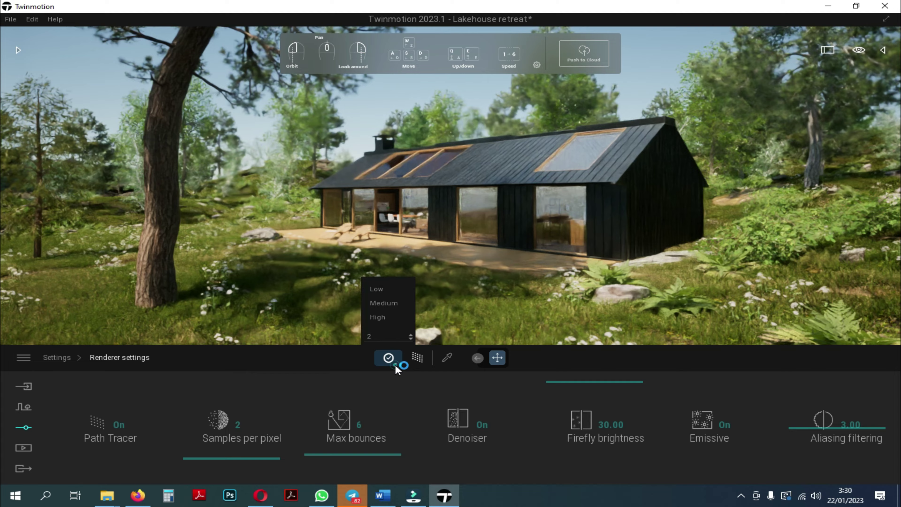
click(391, 304)
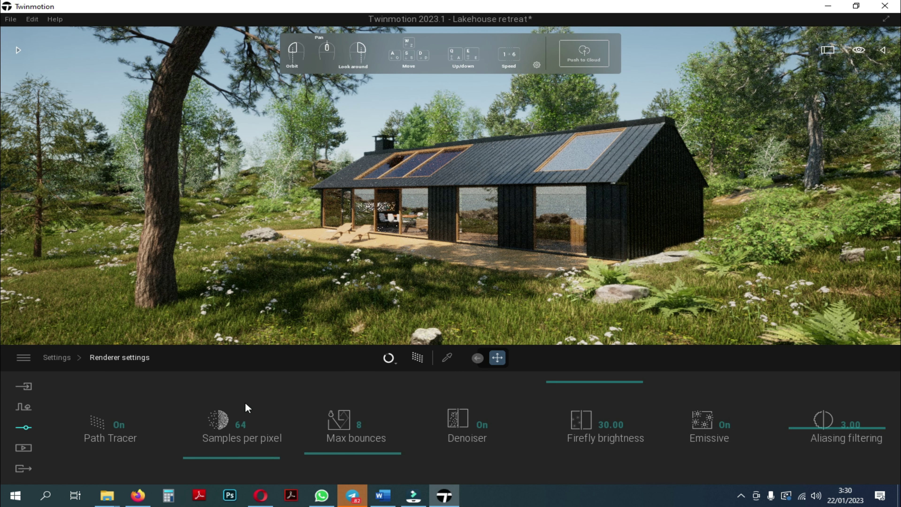
click(245, 428)
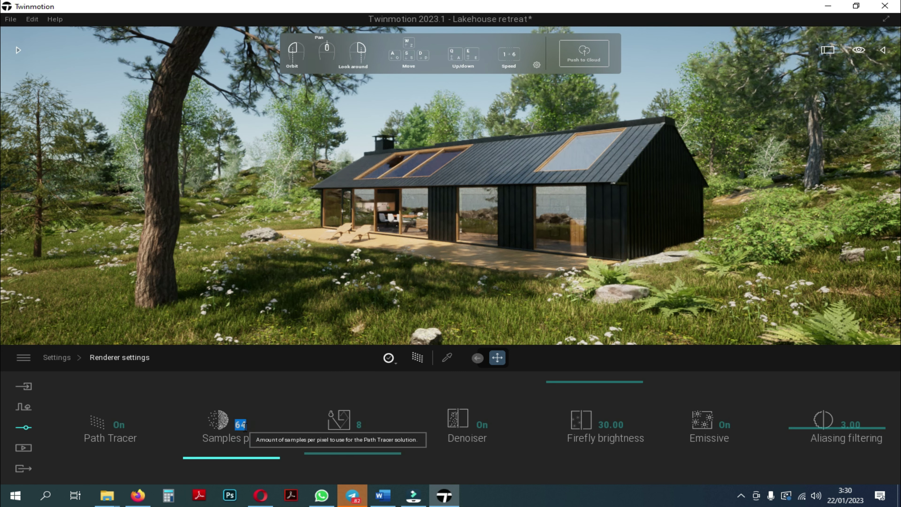
text(5)
text(3)
key(BackSpace)
text(2)
key(Return)
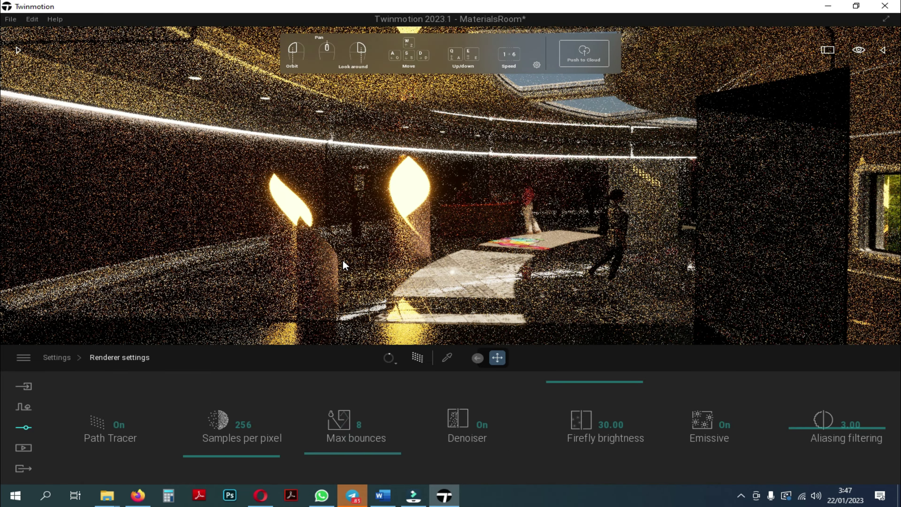
- Try the Medium quality preset, then settle on Low (8 samples, 6 bounces)
click(396, 364)
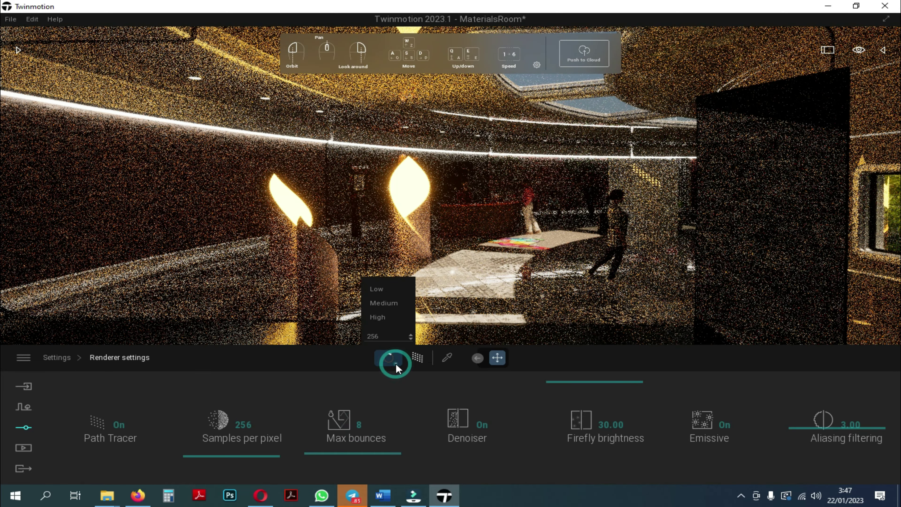
click(382, 304)
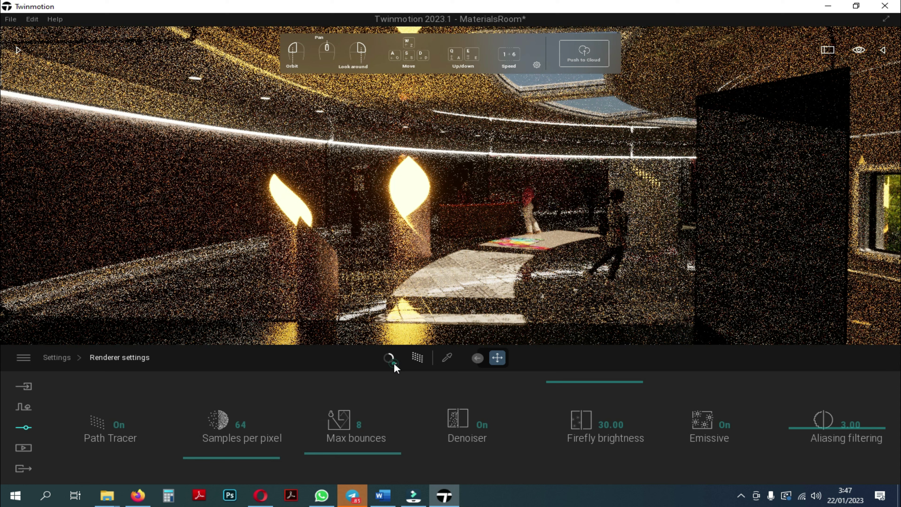
click(389, 358)
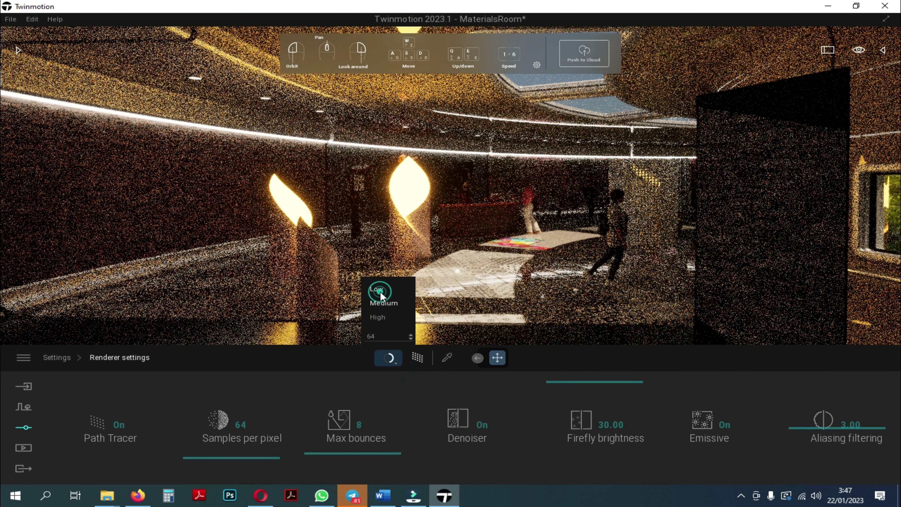
click(381, 291)
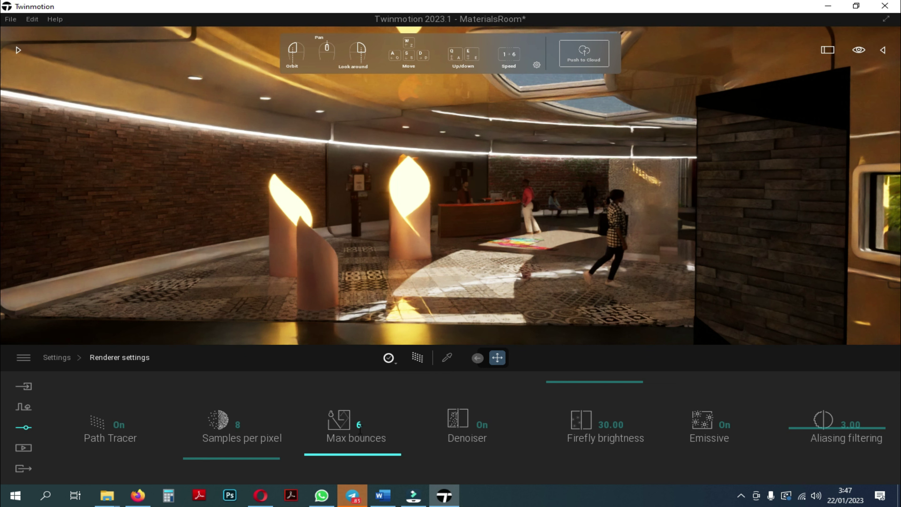
- Set Max bounces to 1, then to 2, comparing the renders
click(359, 424)
text(1)
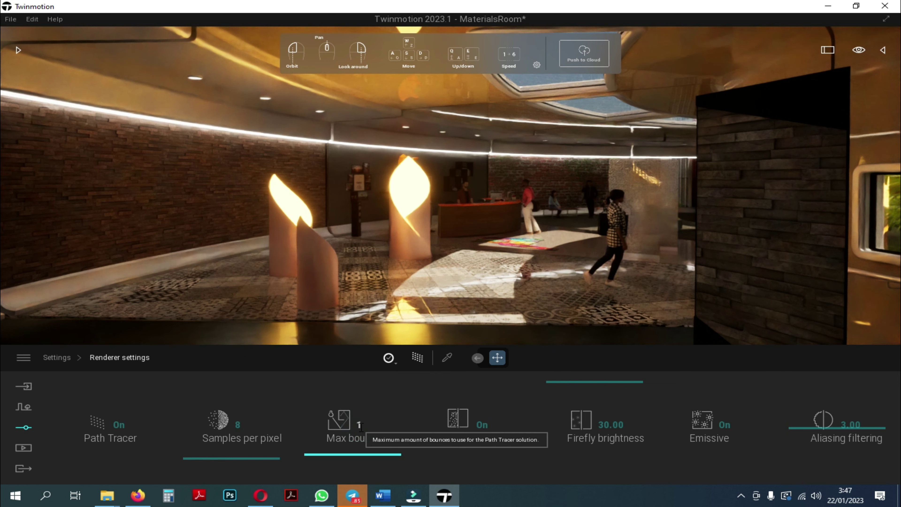
key(Return)
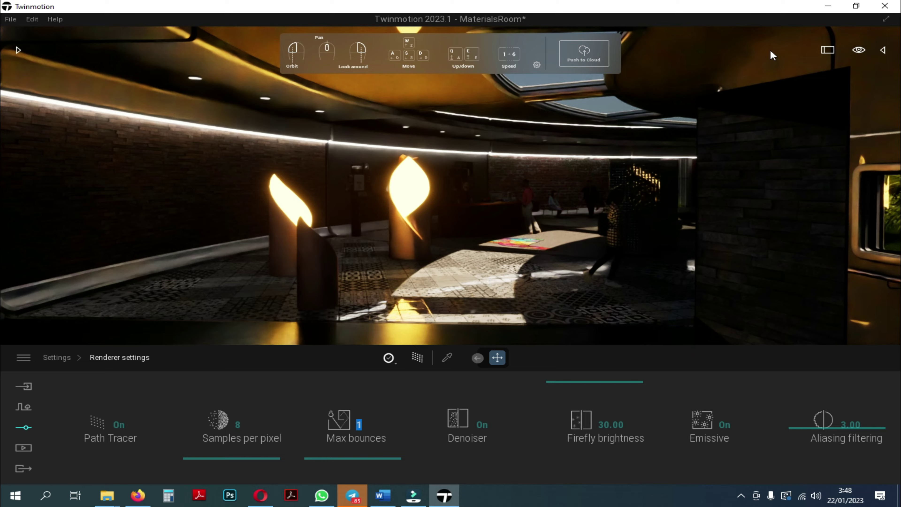
text(2)
key(Return)
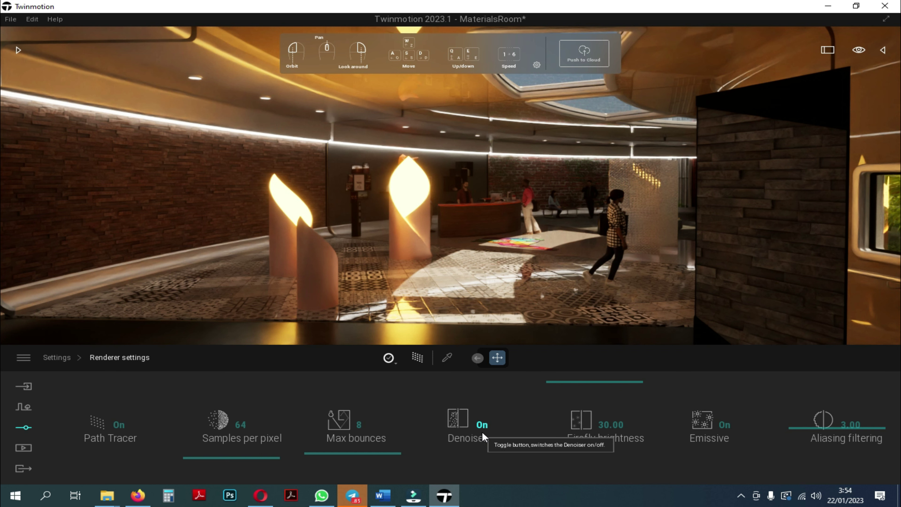
click(481, 431)
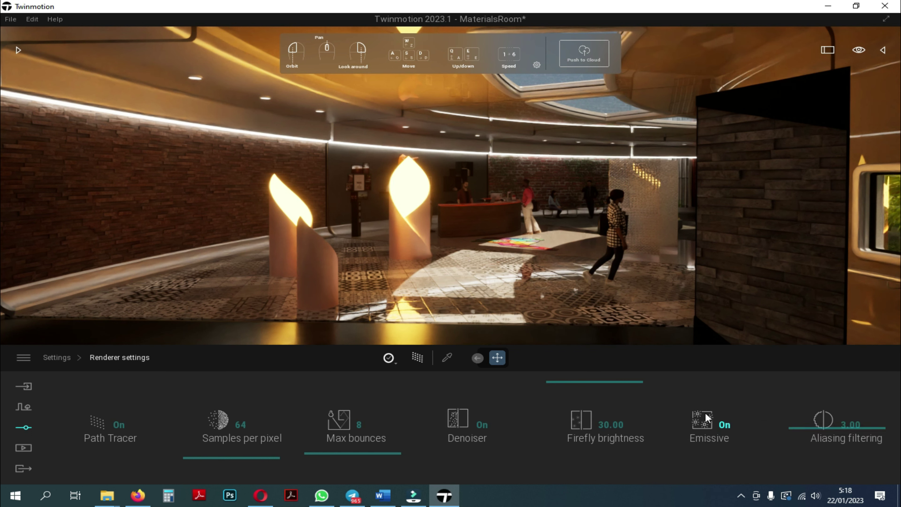
- Apply the Low preset, then switch Emissive off and back on
click(399, 364)
click(381, 290)
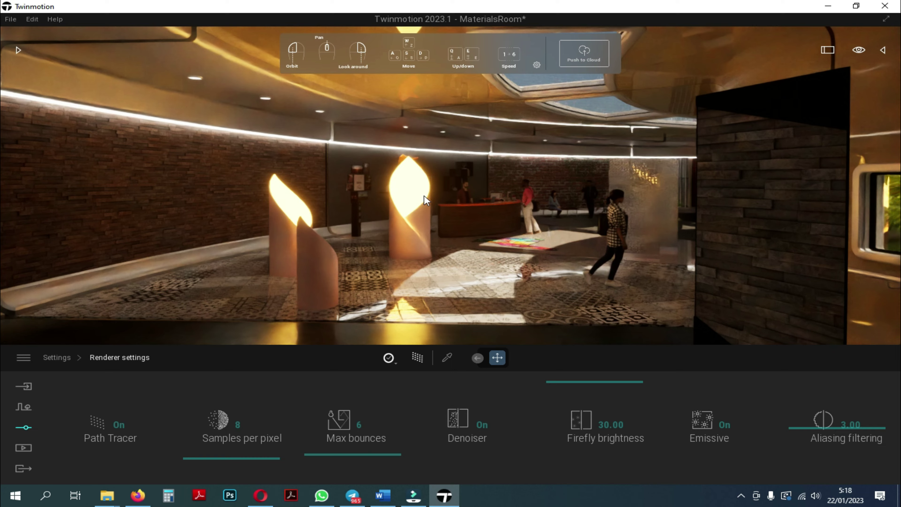
click(724, 425)
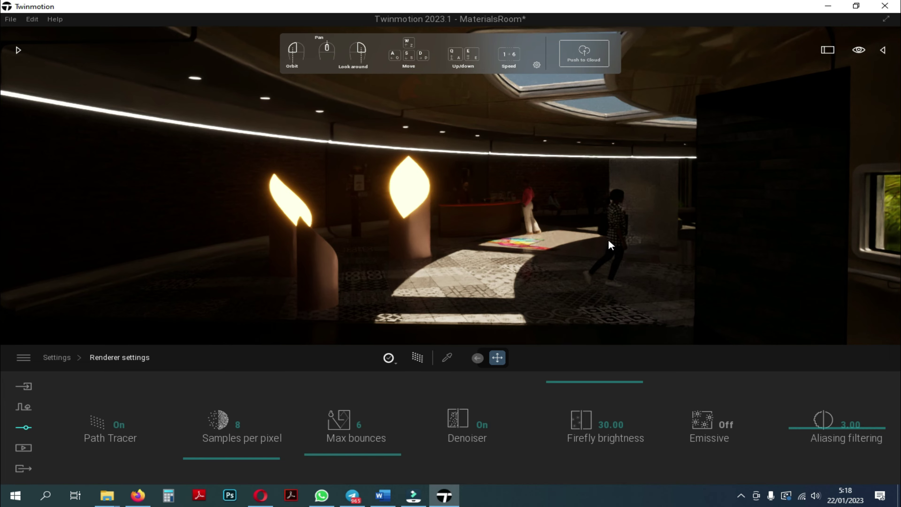
click(724, 425)
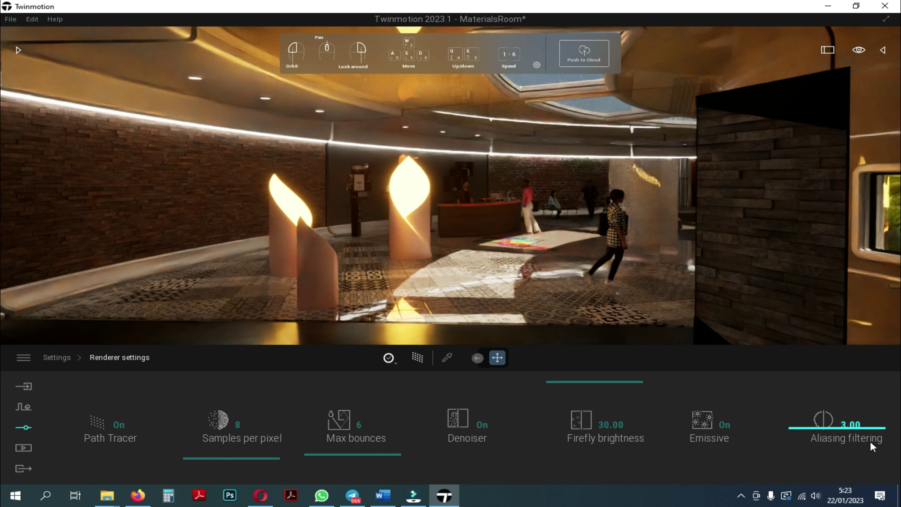
- Drag Aliasing filtering down from 3.00 to 1.00
mouse_move(843, 410)
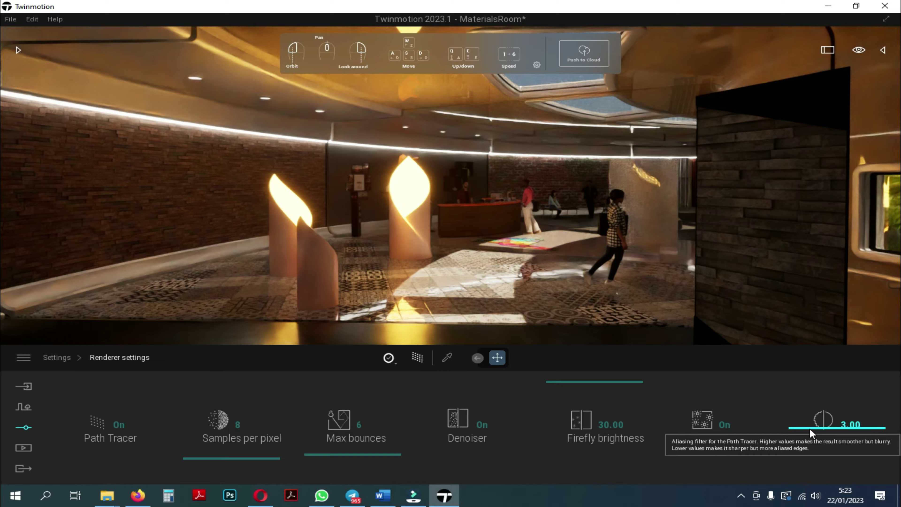
drag(810, 432, 815, 499)
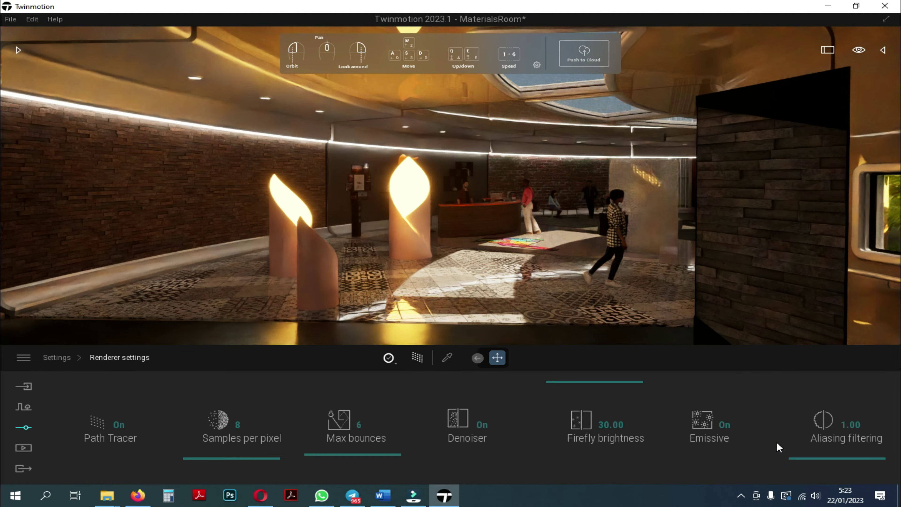
drag(798, 458, 802, 336)
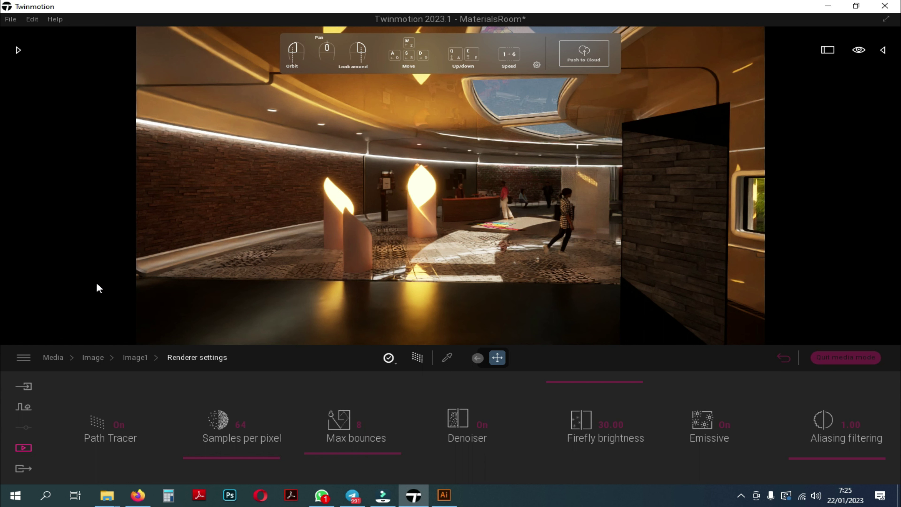
- Open Preferences from the Edit menu, close it, then reopen it from the main menu
click(33, 22)
click(47, 153)
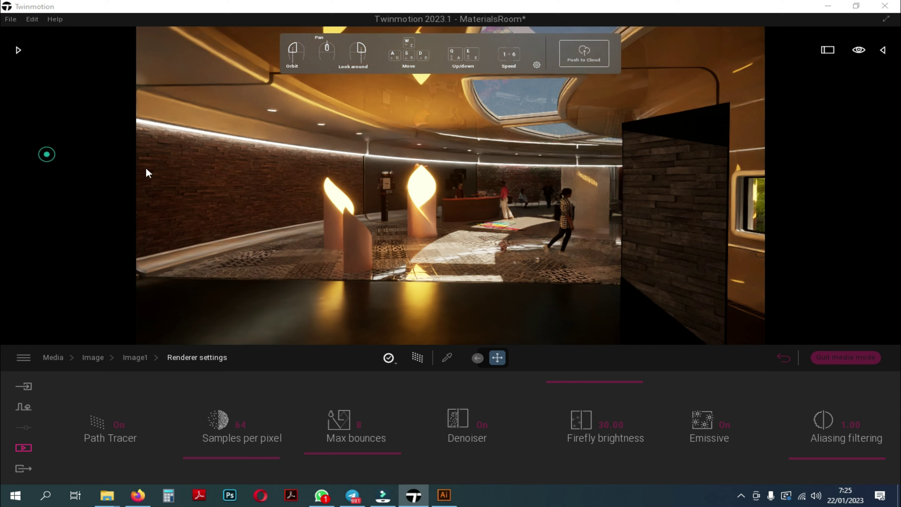
click(699, 52)
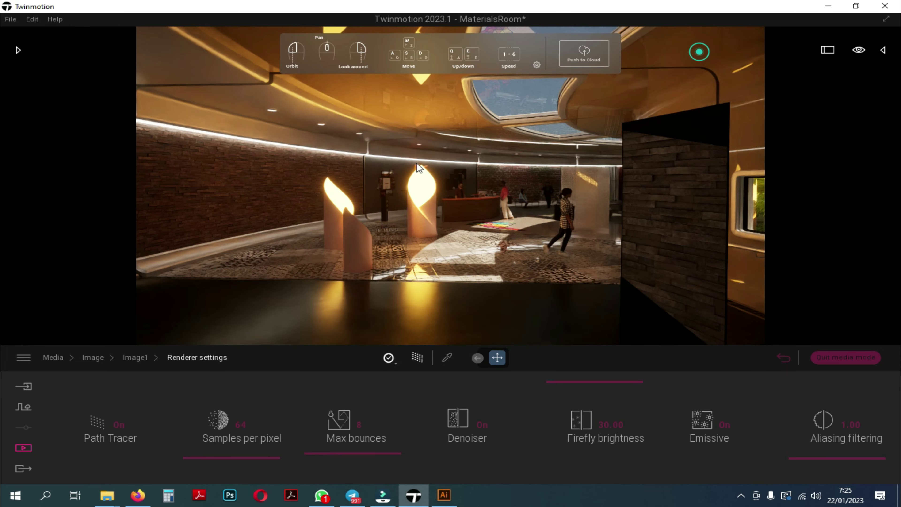
click(23, 358)
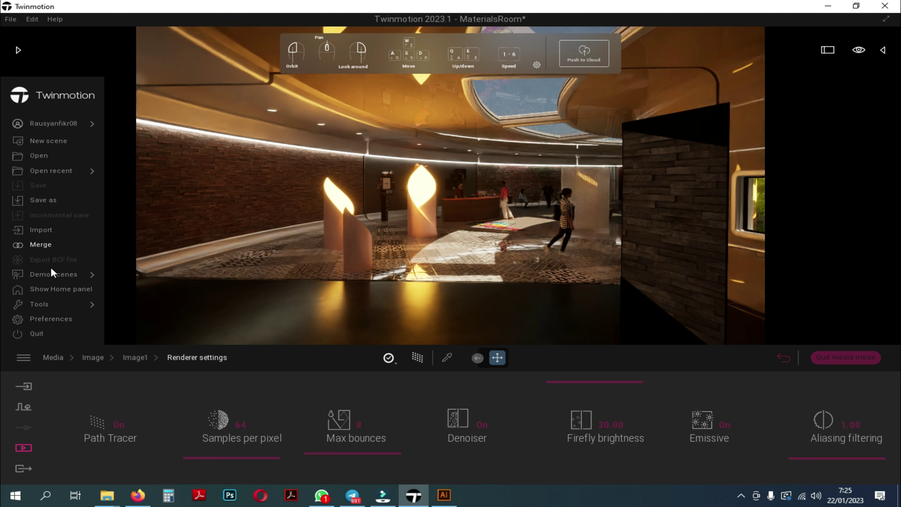
click(52, 319)
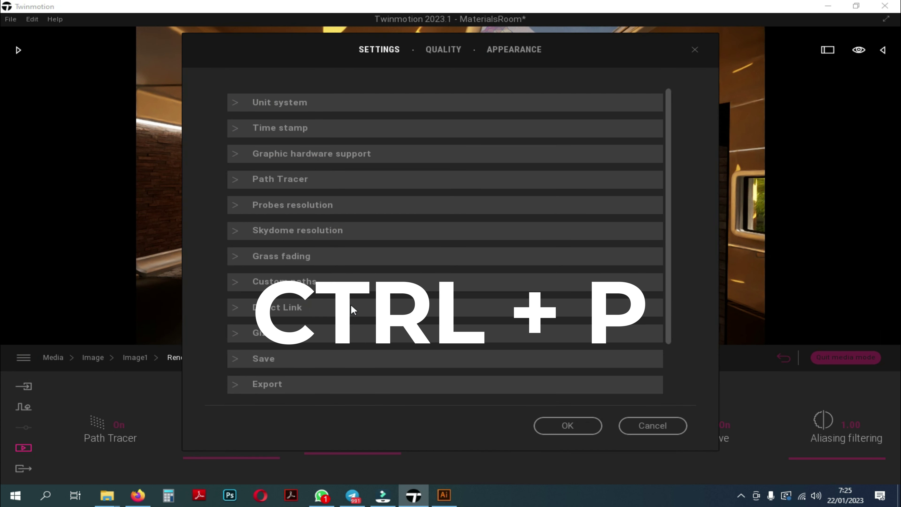
- In Preferences' Path Tracer section, give the High preset 512 samples per pixel and 25 bounces, then confirm
click(695, 49)
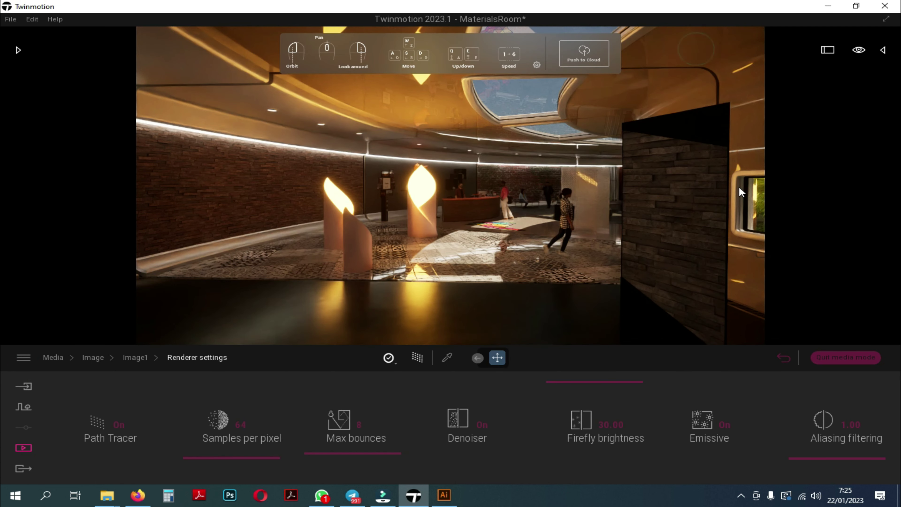
key(ctrl+p)
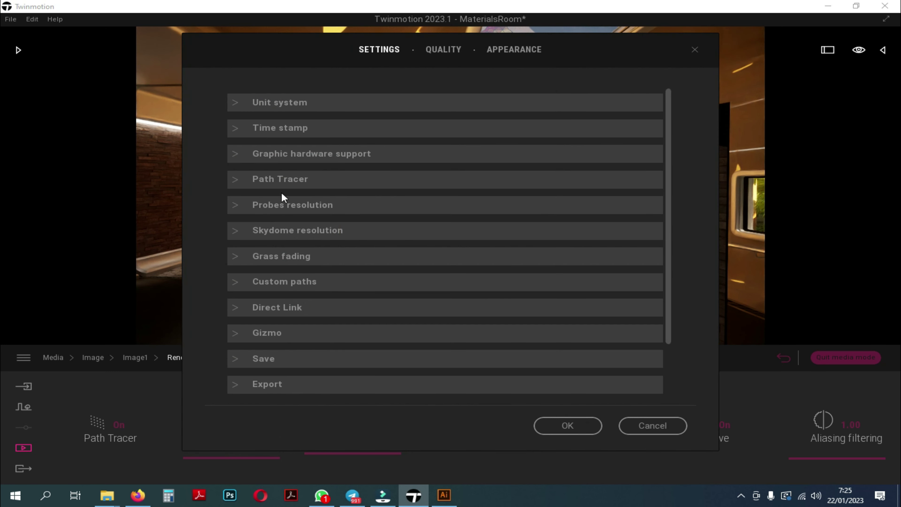
click(258, 184)
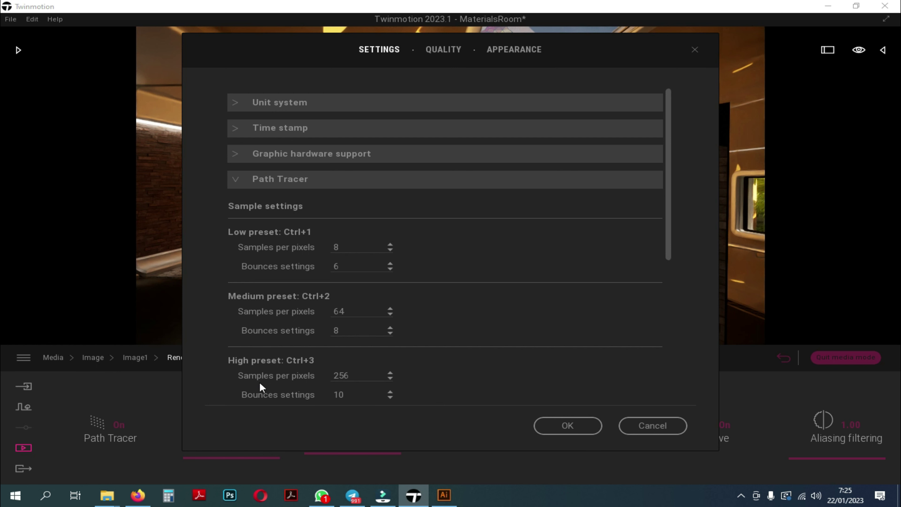
drag(670, 202, 669, 248)
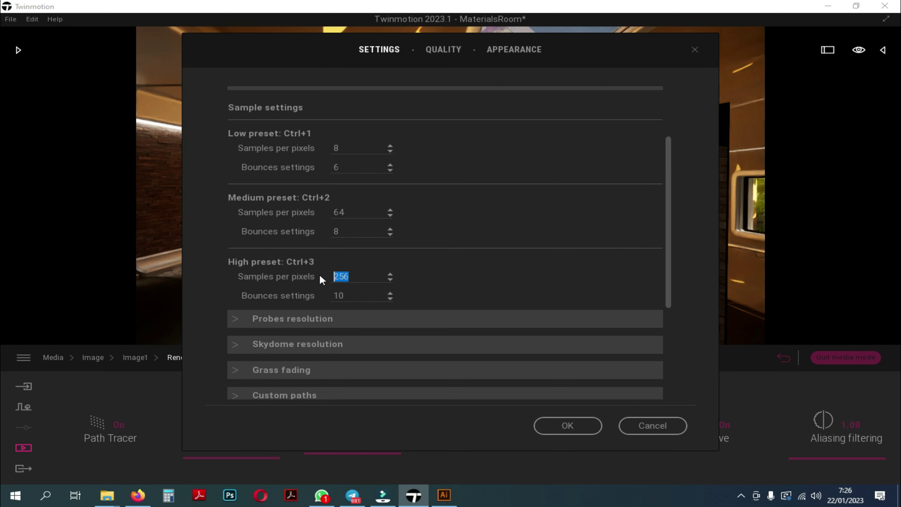
text(512)
click(351, 295)
text(25)
click(440, 286)
click(561, 427)
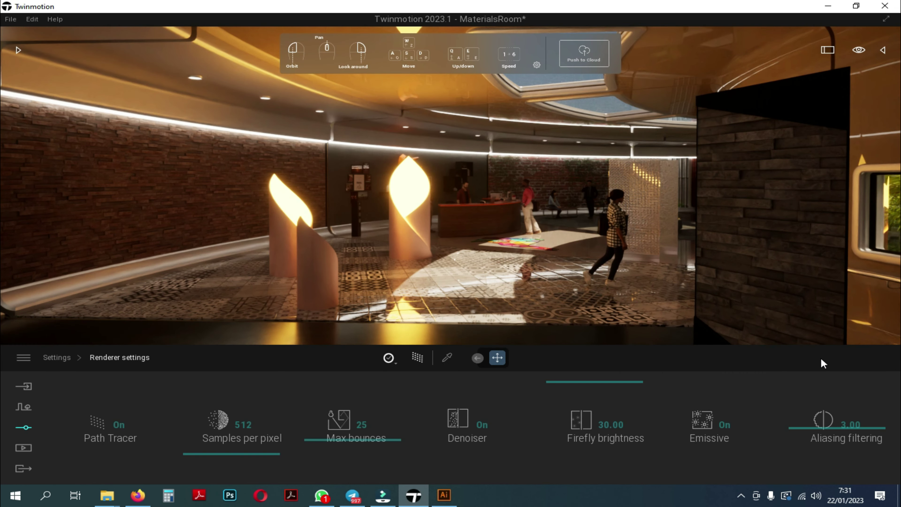